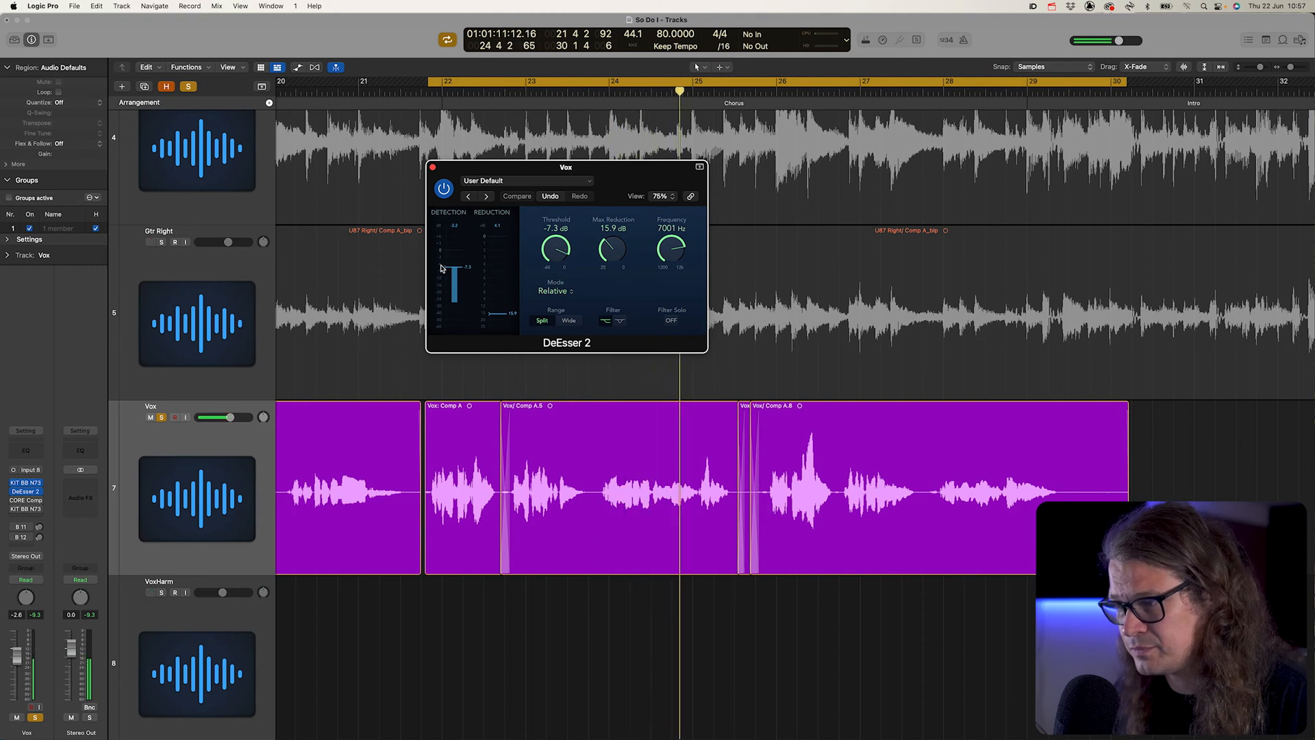
- Bypass DeEsser 2 on the Vox track and audition the soloed vocal without it
key("space")
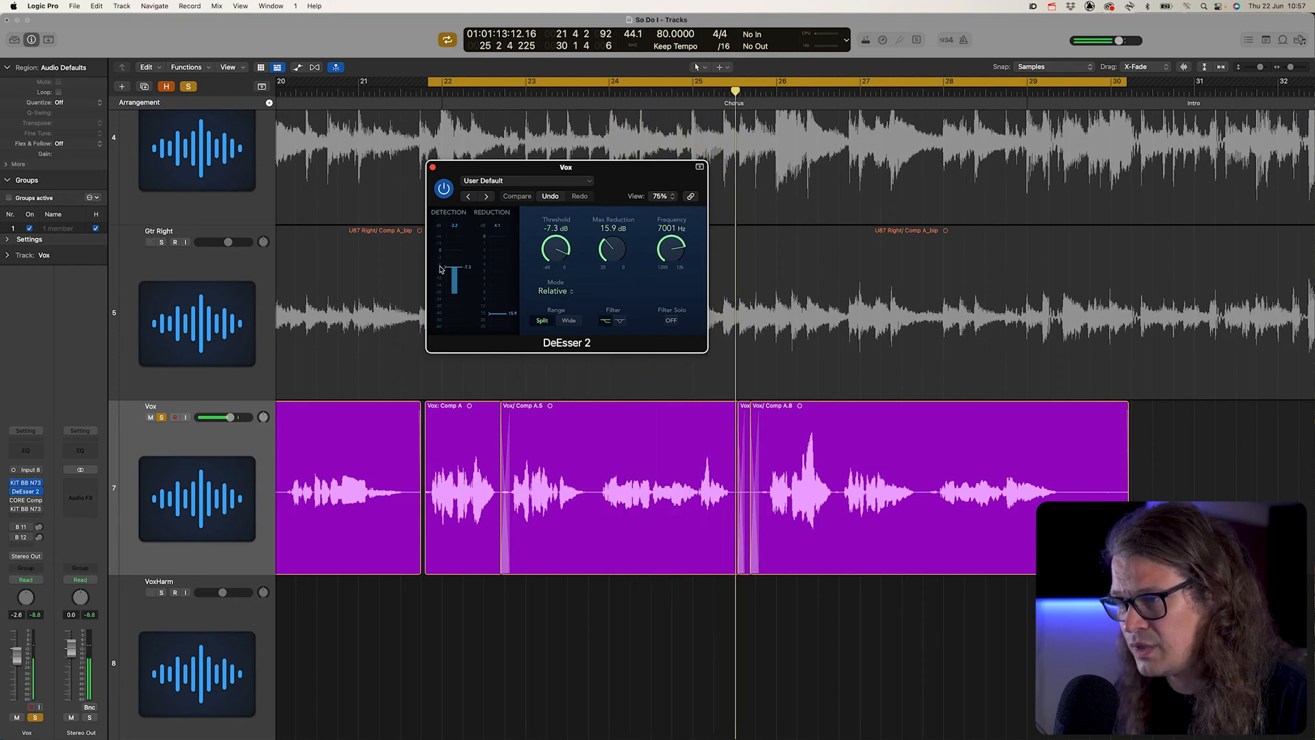
left_click(444, 189)
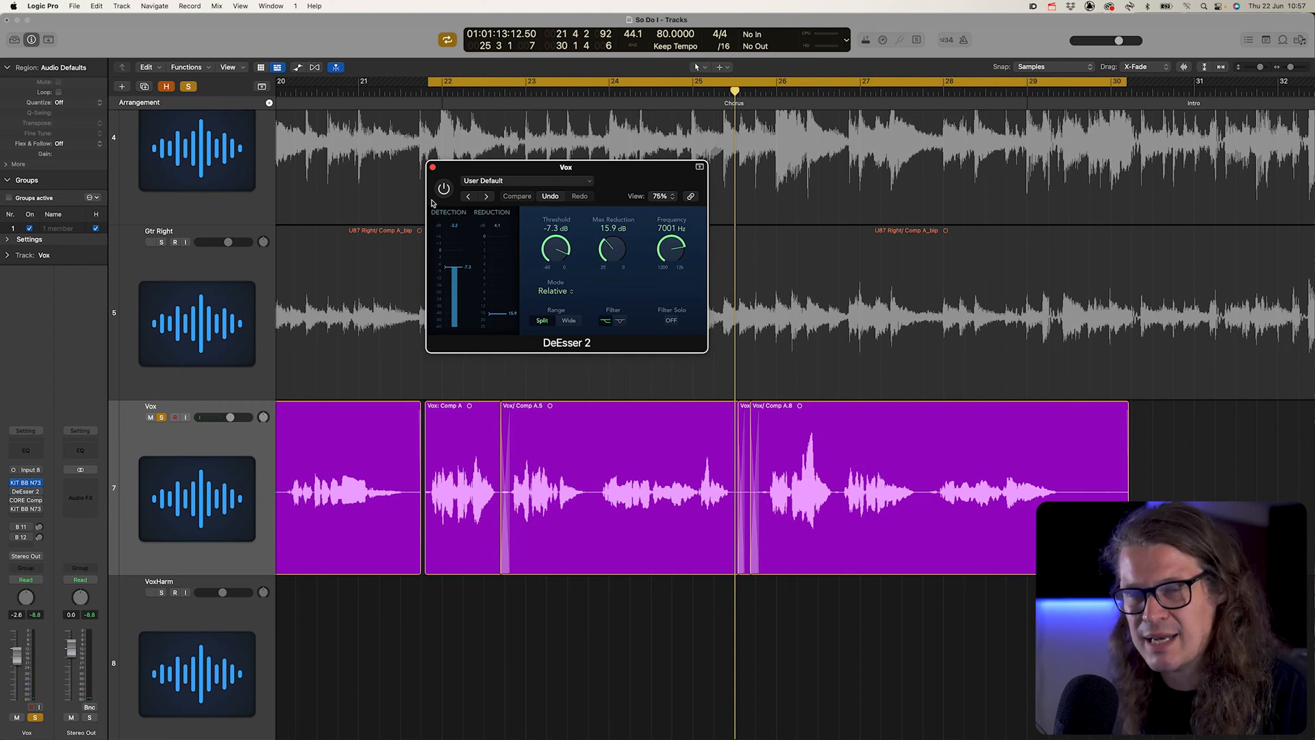
key("space")
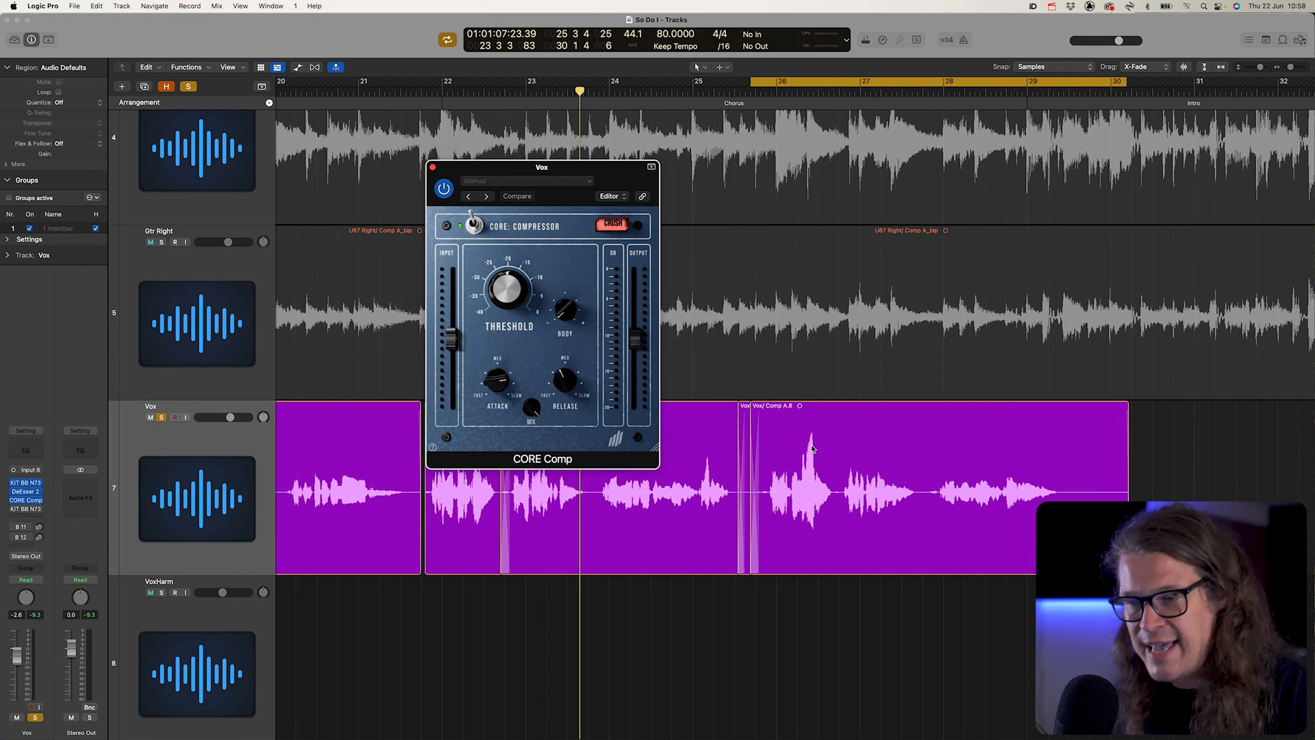
- Unsolo the Vox track and compare the CORE compressor bypassed and enabled in the full mix
left_click(164, 418)
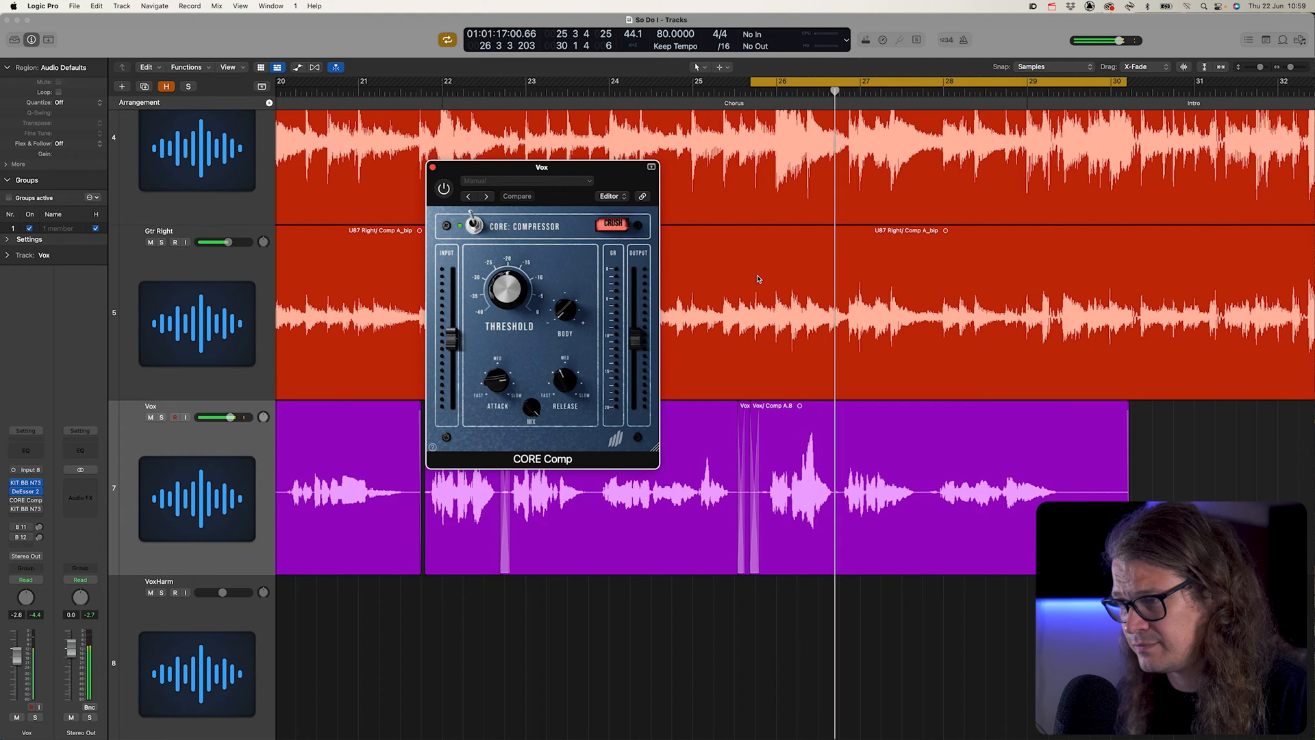
key("space")
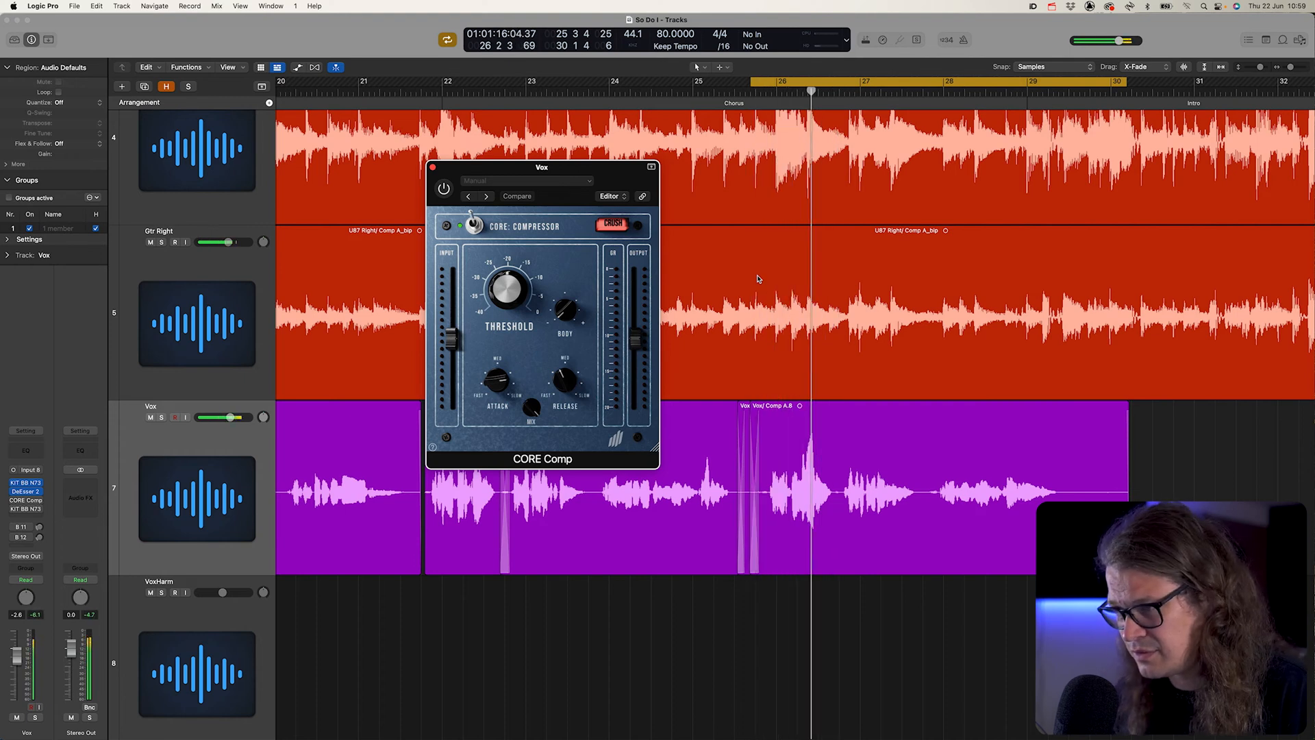
left_click(444, 189)
key("space")
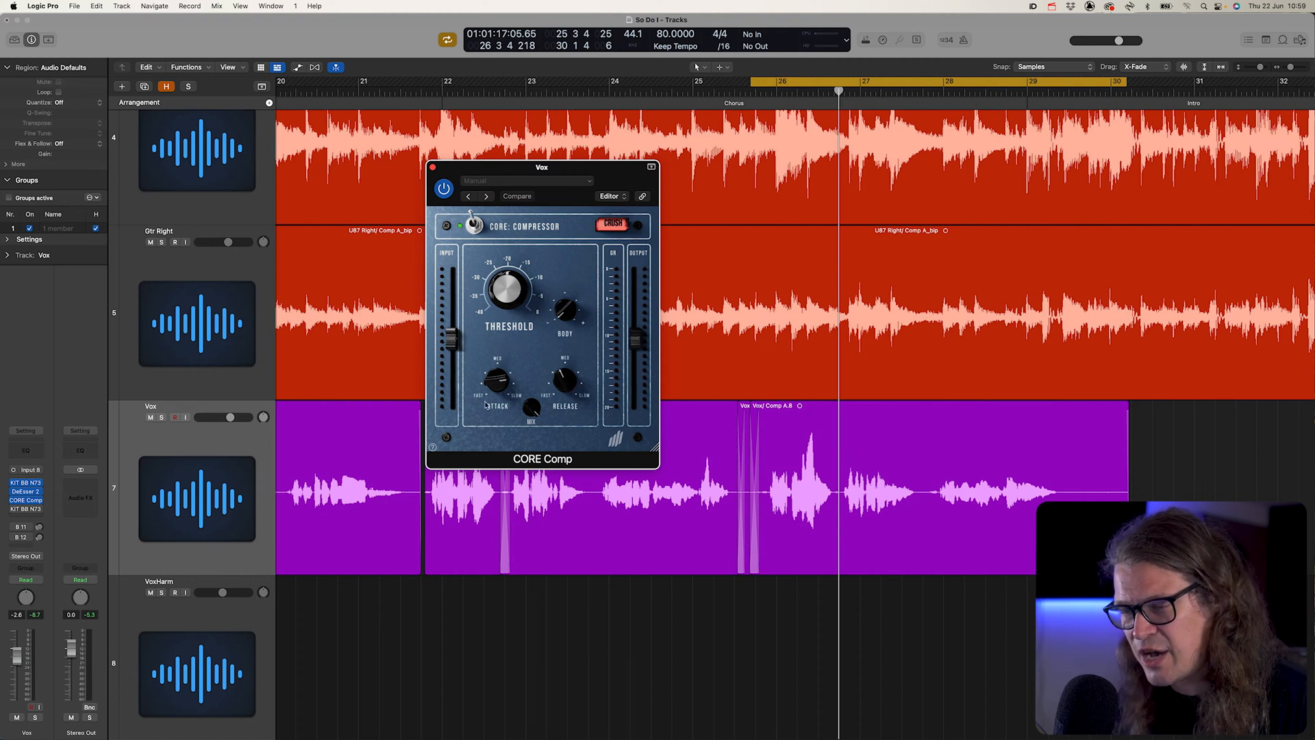
- Solo the Vox track, turn the CORE compressor's attack to its fastest setting, and audition the vocal
mouse_move(500, 391)
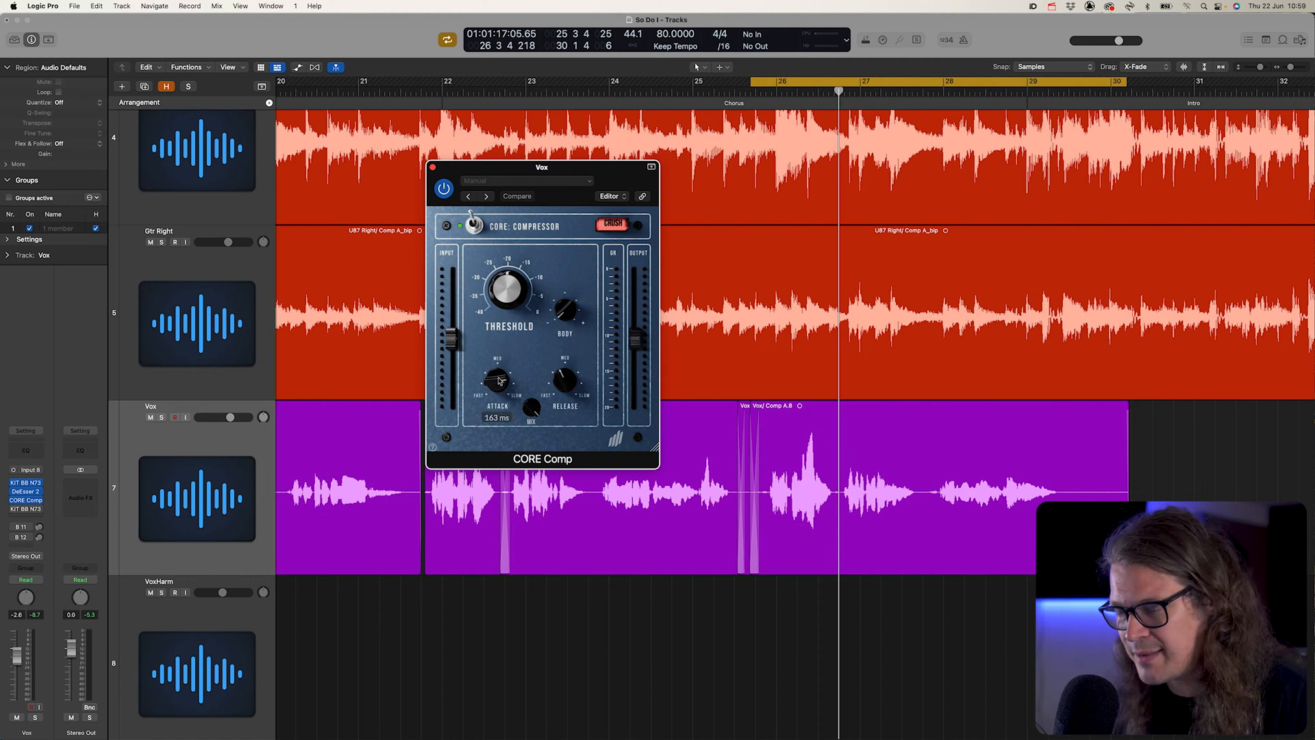
left_click(161, 417)
mouse_move(498, 393)
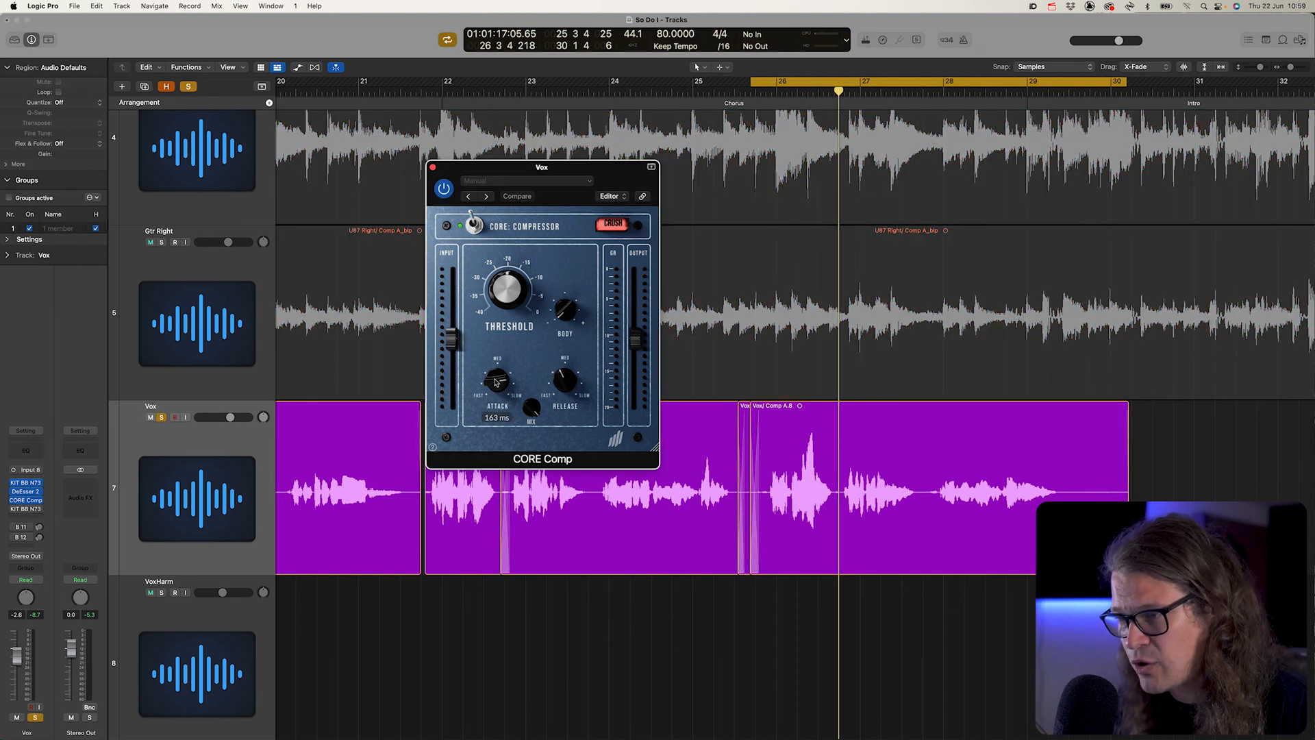
left_click_drag(496, 382, 517, 509)
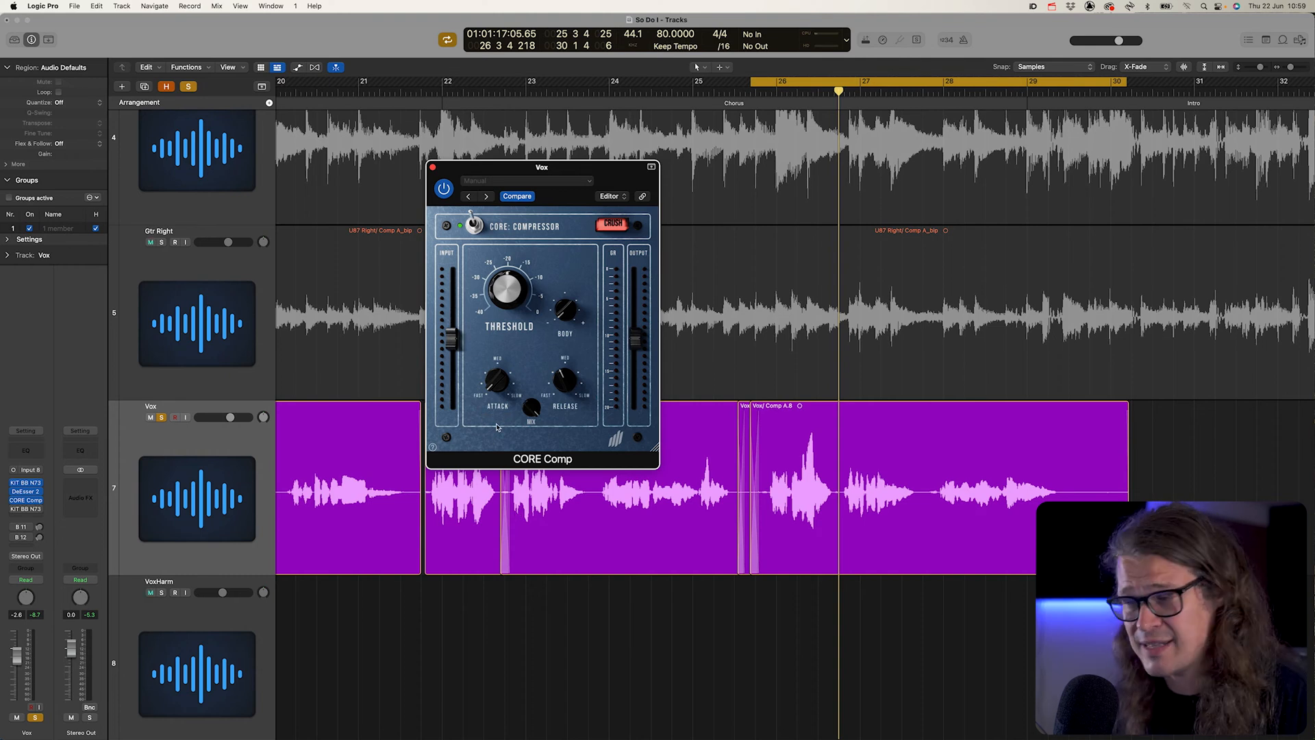
key("space")
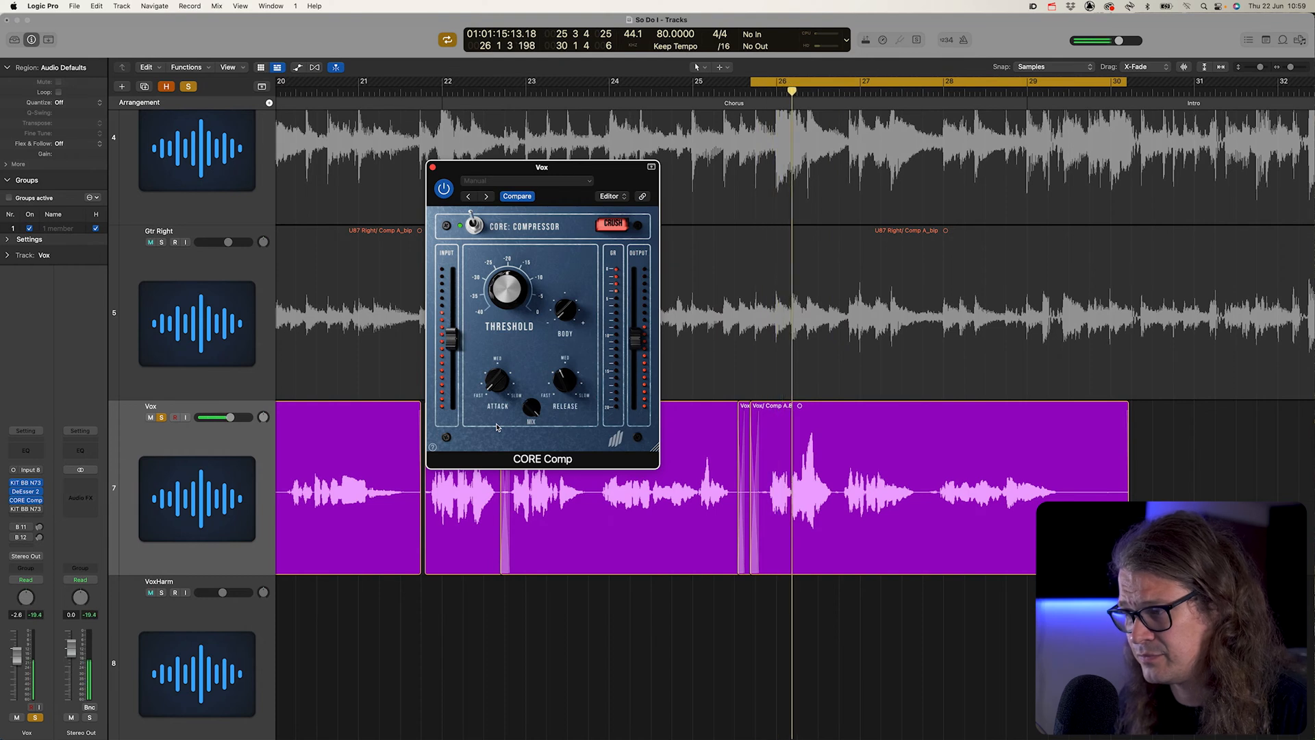
key("space")
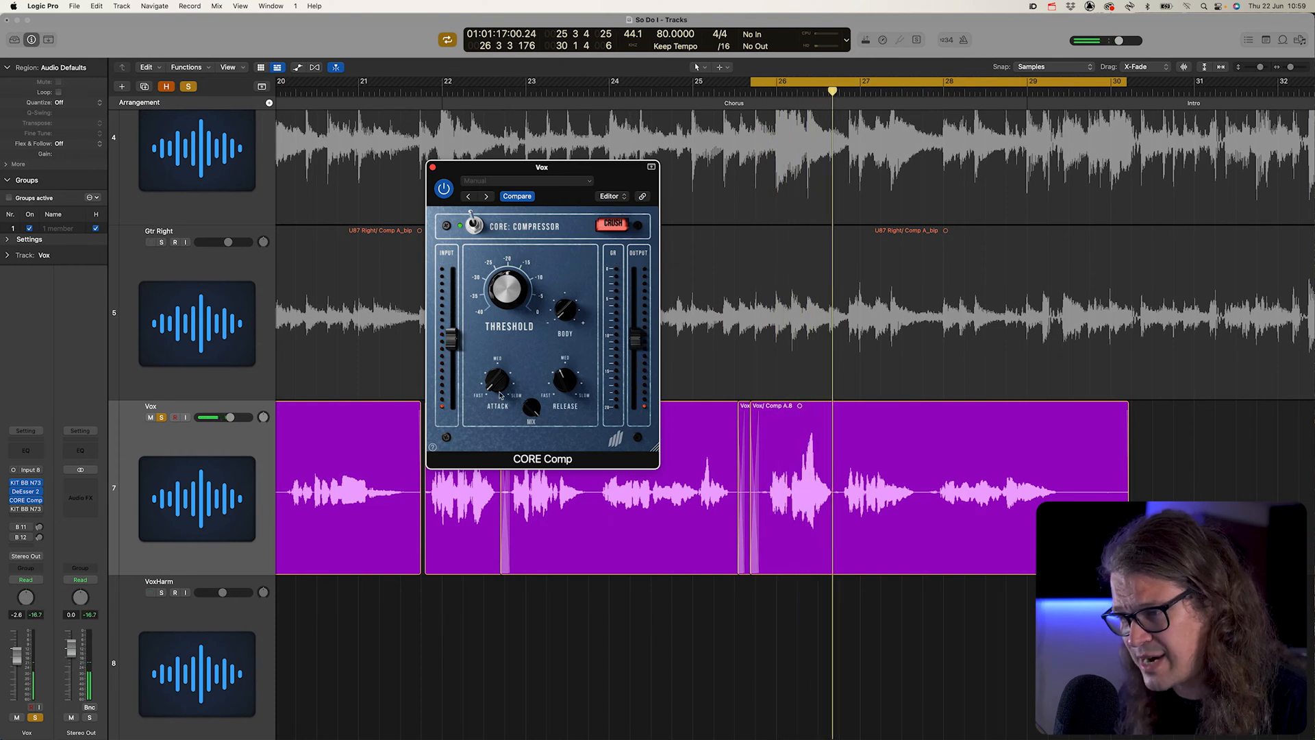
- Set the CORE compressor's attack to 200 ms and audition the soloed vocal
mouse_move(500, 387)
left_click_drag(500, 388, 495, 319)
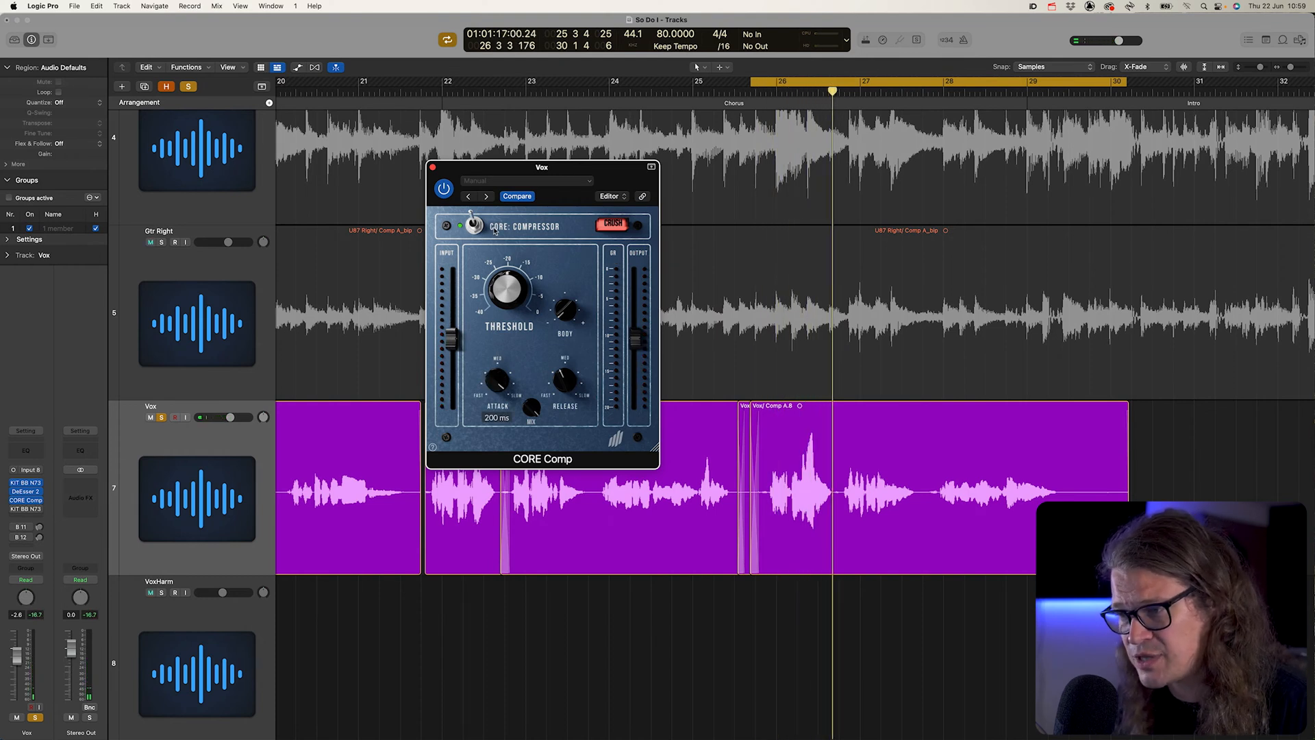
mouse_move(490, 267)
key("space")
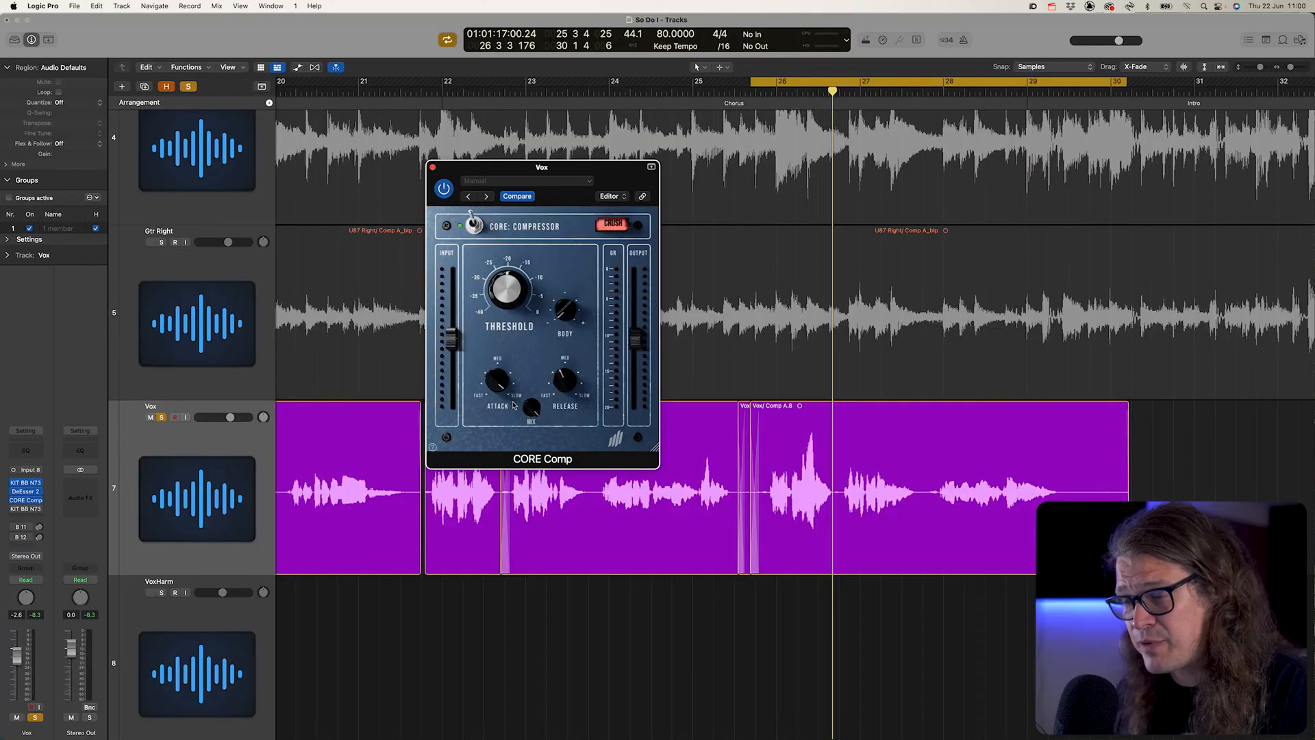
- Shorten the CORE compressor's attack time while the soloed vocal plays
mouse_move(503, 386)
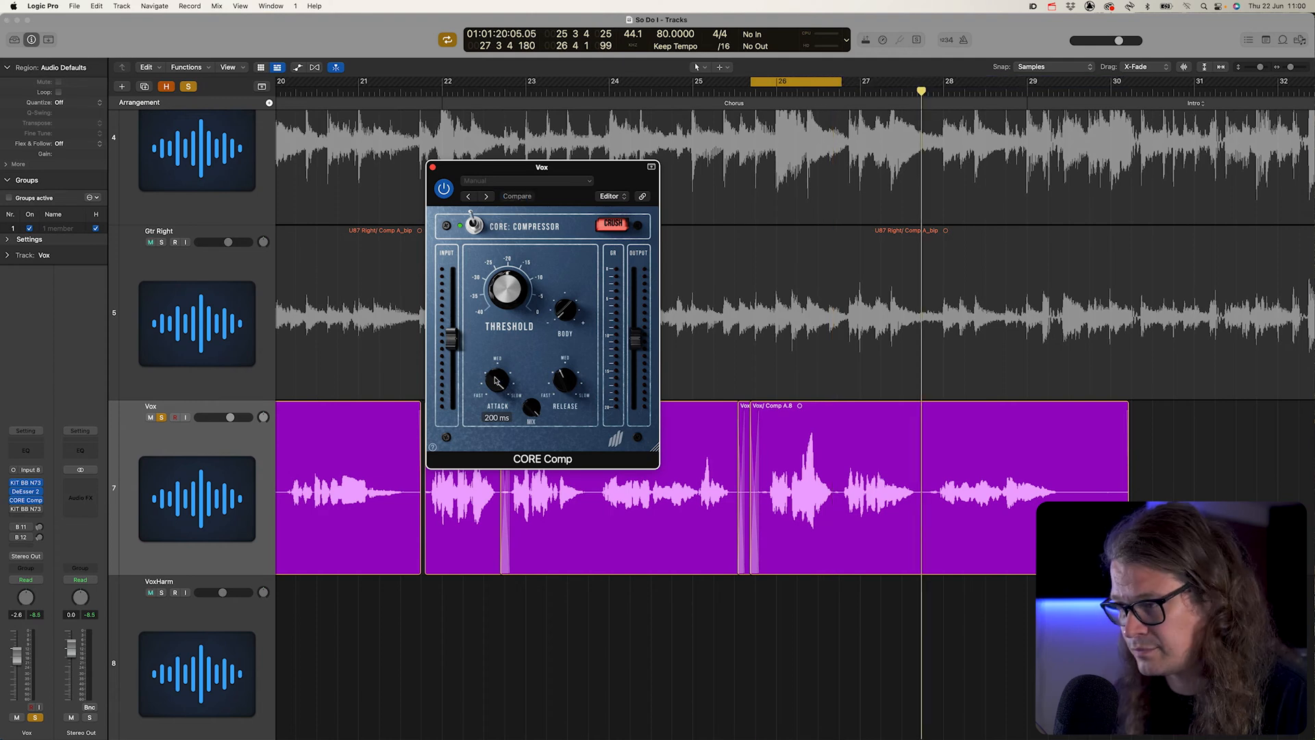
key("space")
left_click_drag(497, 380, 498, 436)
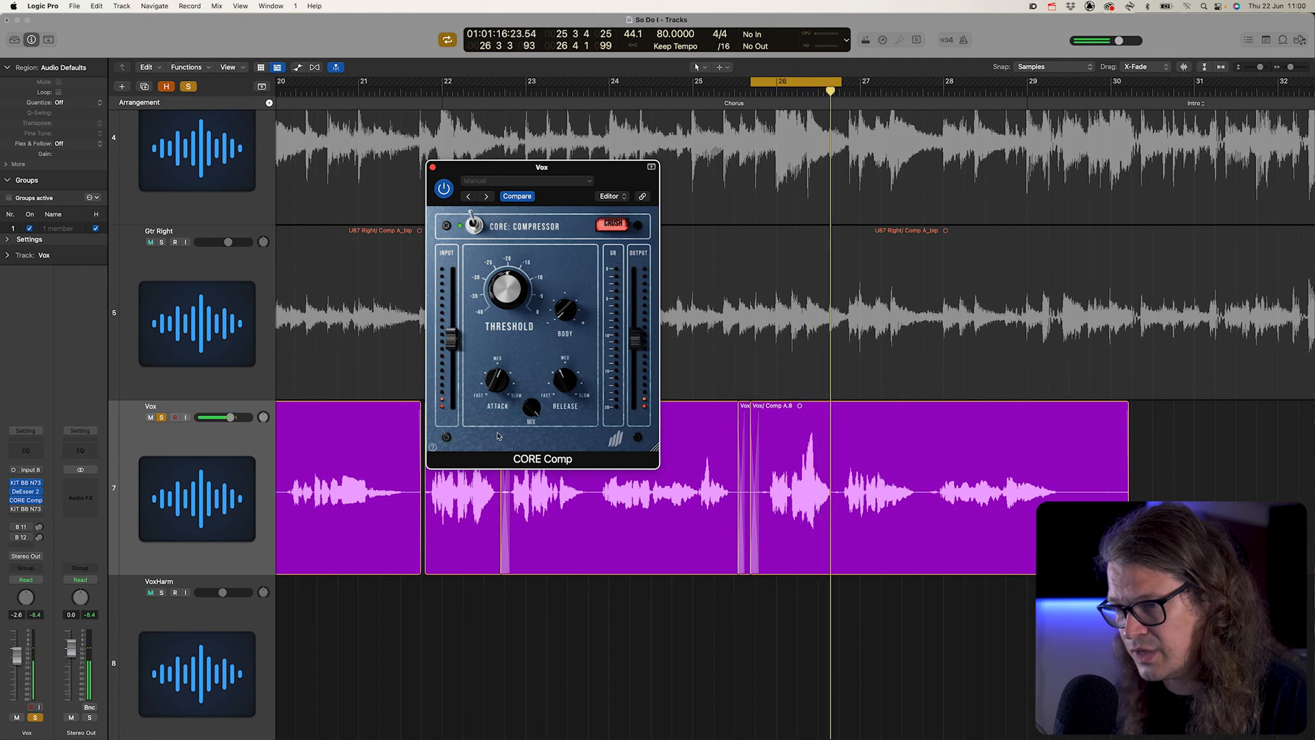
- Unsolo the Vox track and bypass the CORE compressor to compare the vocal in the full mix
left_click(161, 418)
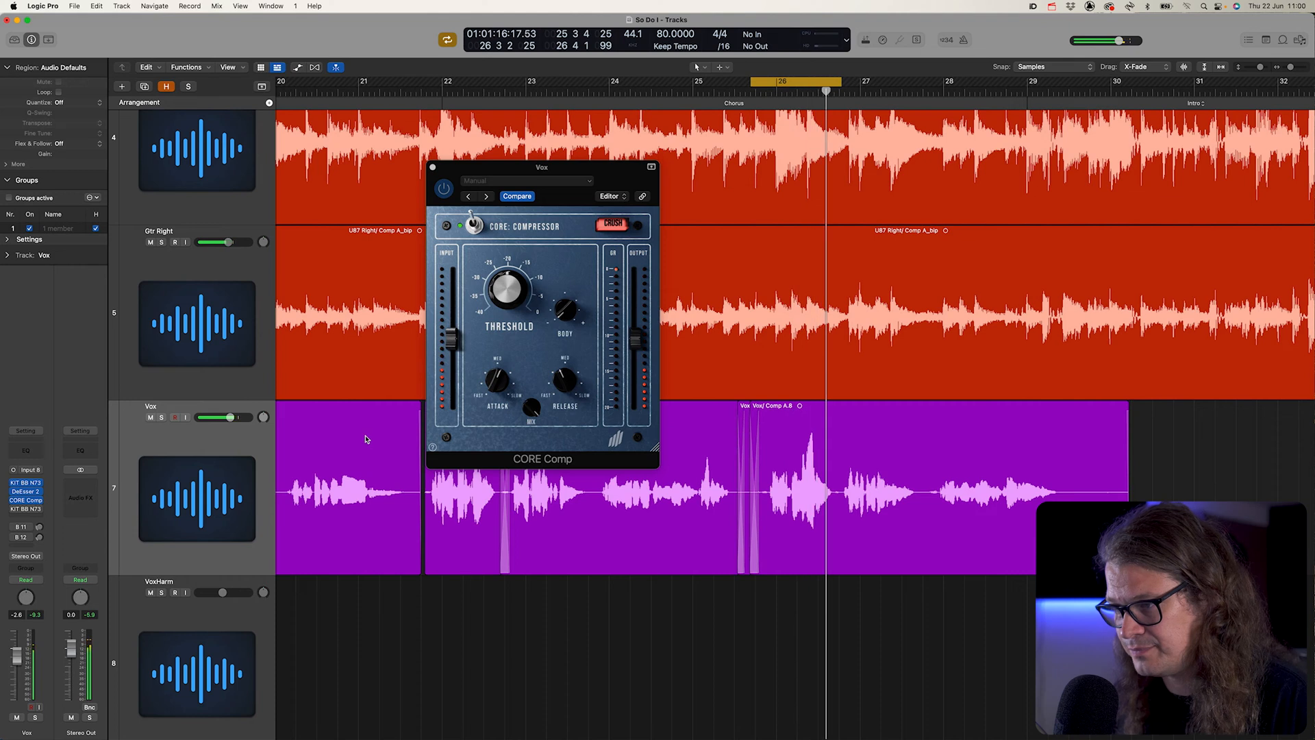
left_click(444, 189)
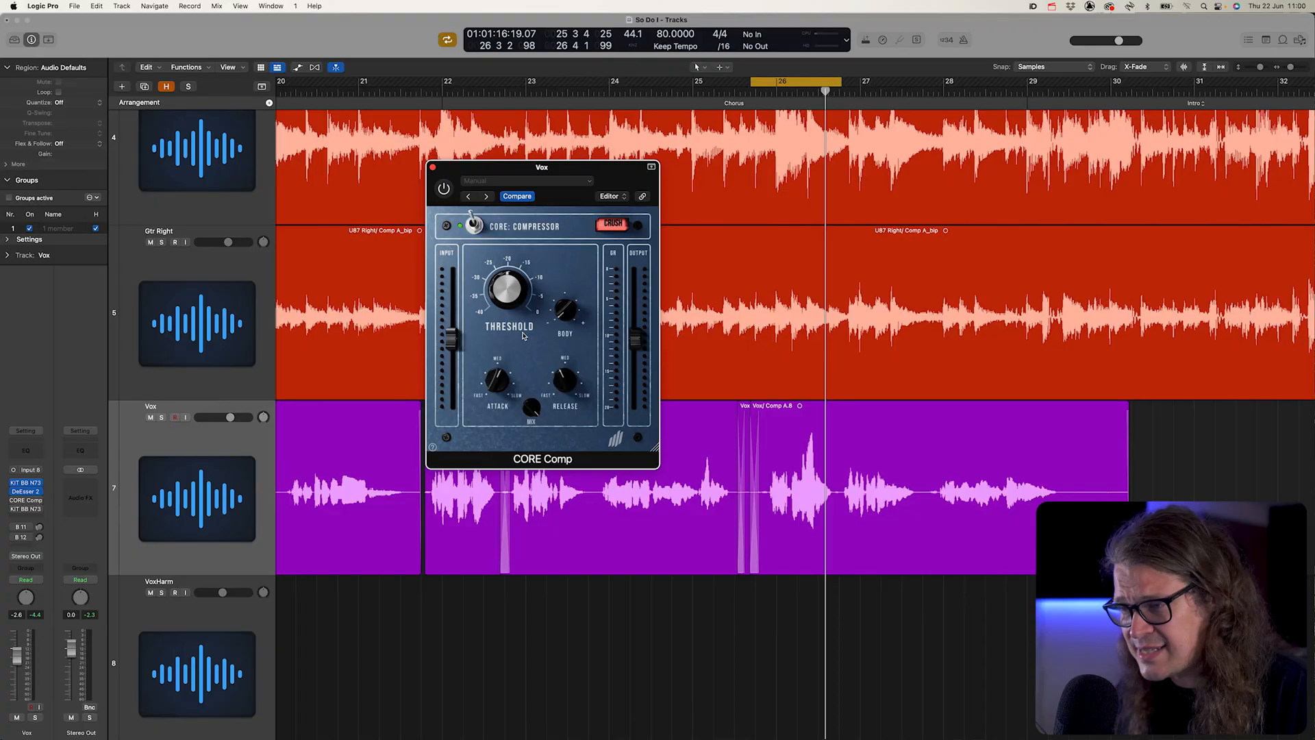
mouse_move(500, 388)
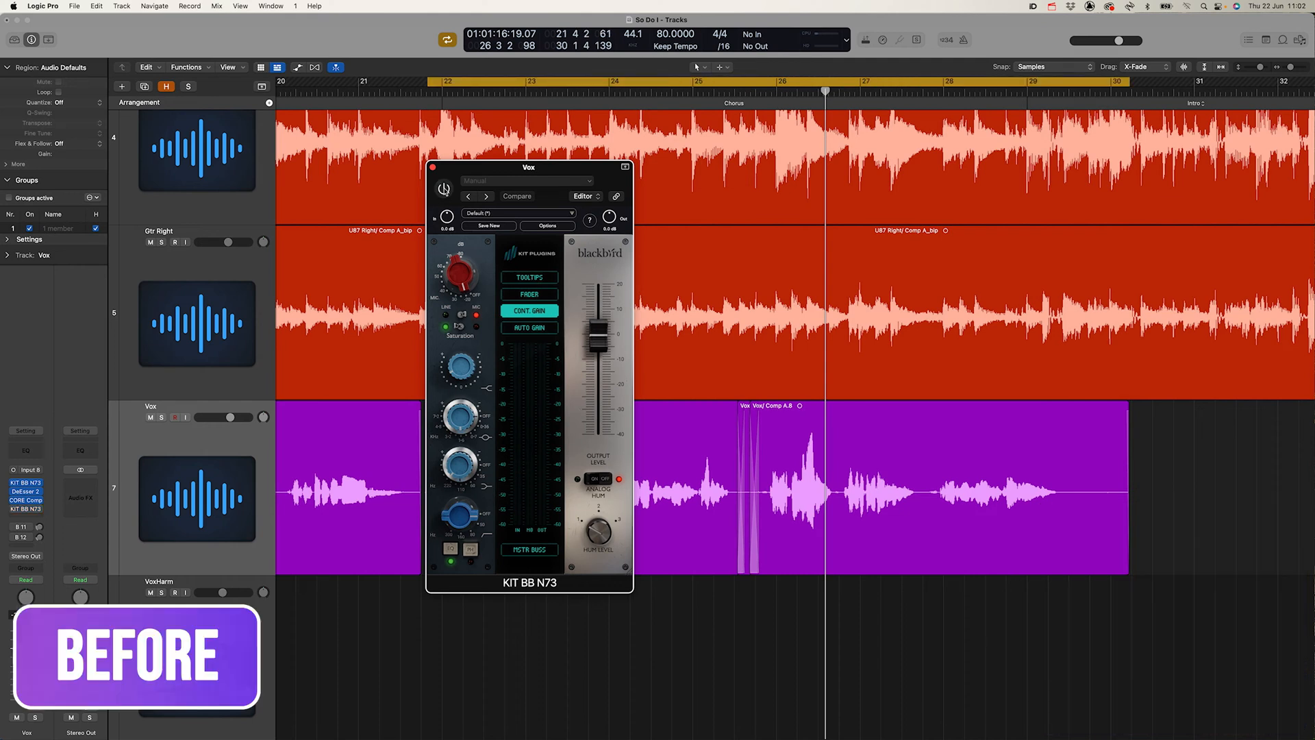
- Play the full mix from the cycle start and enable the bypassed KIT BB N73 on the Vox track
key("space")
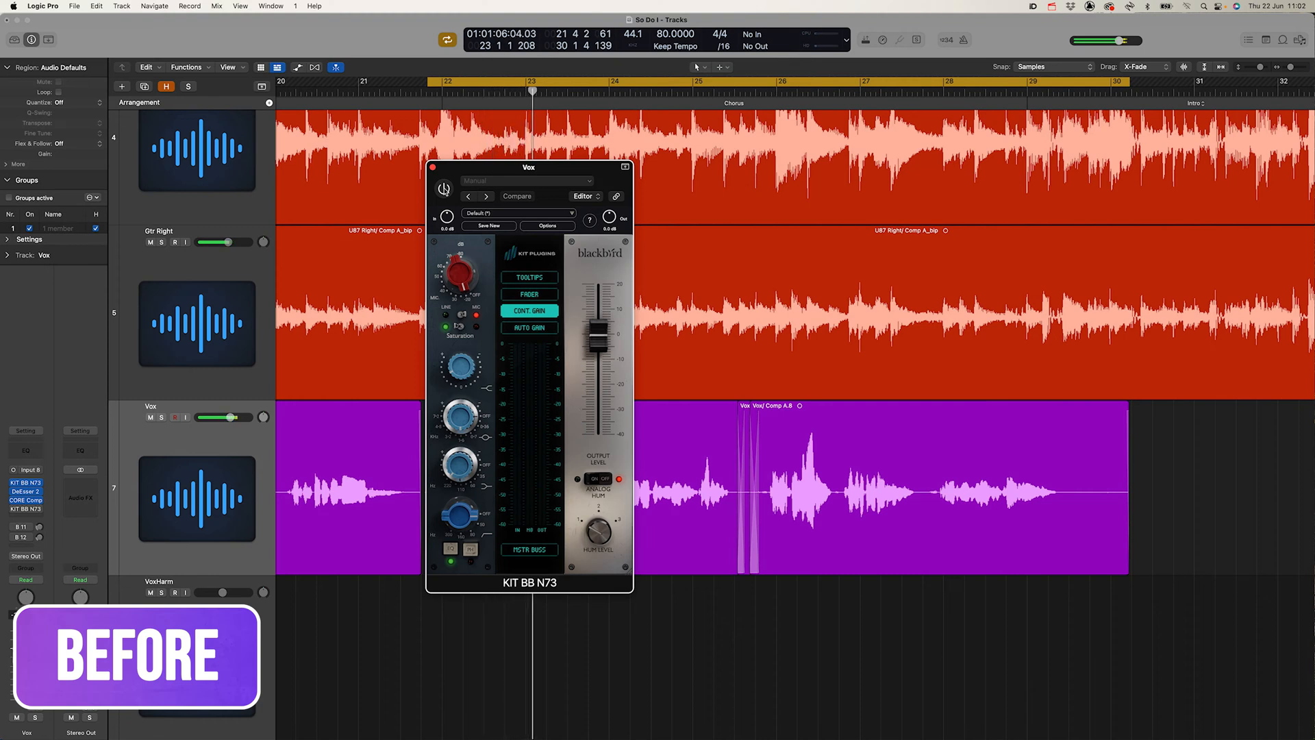
left_click(444, 189)
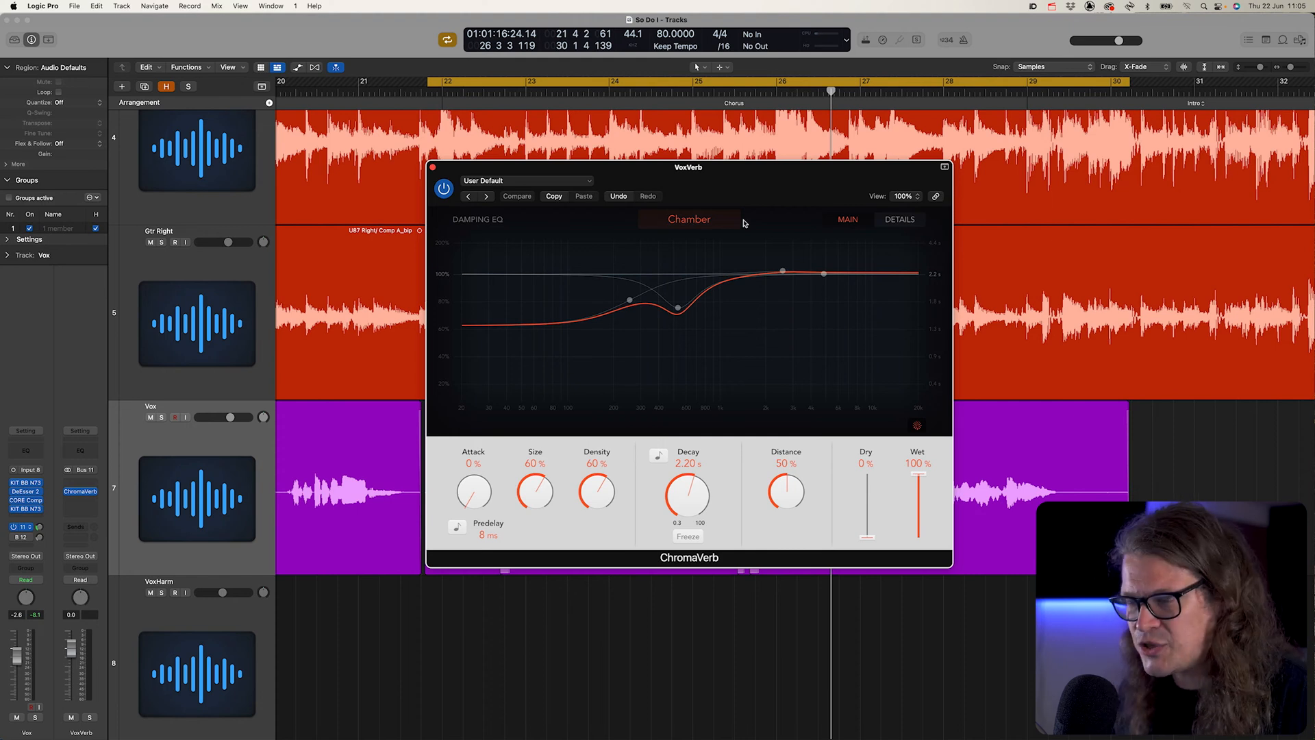
- Solo the Vox track and compare the vocal with the VoxVerb channel muted and unmuted
left_click(161, 418)
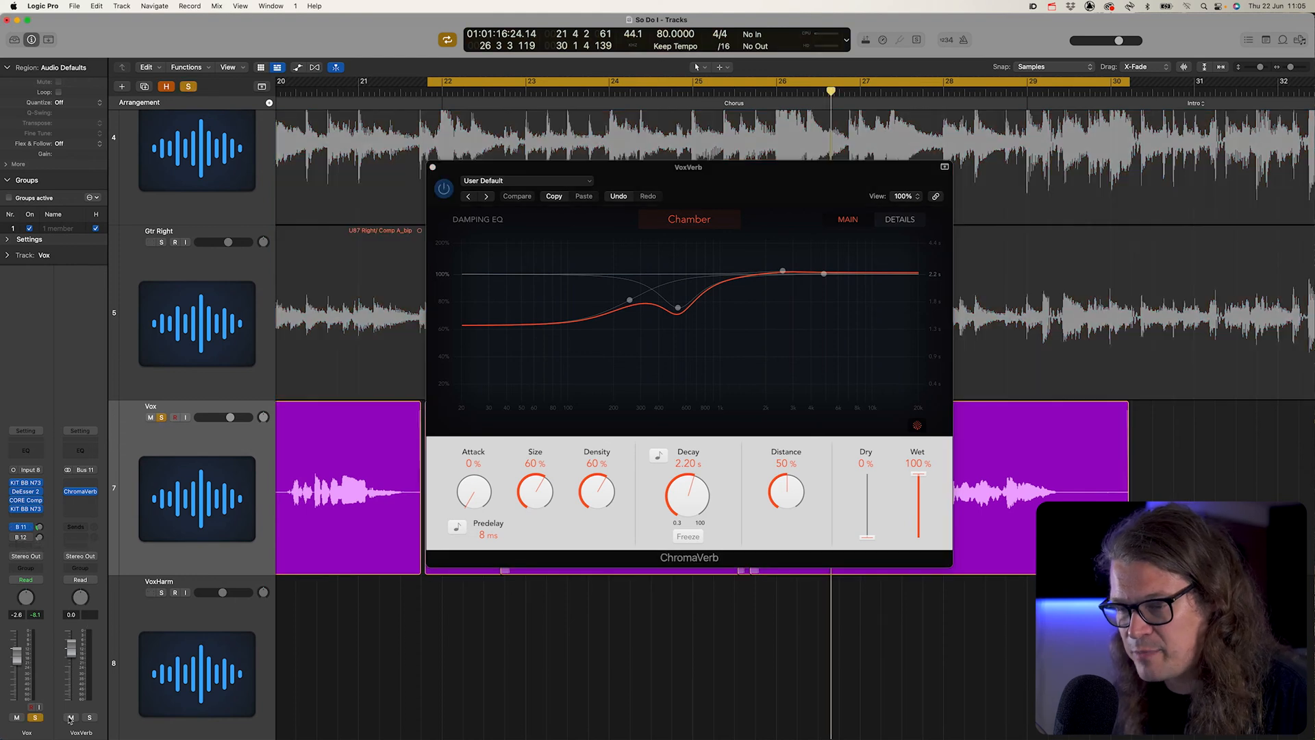
left_click(71, 717)
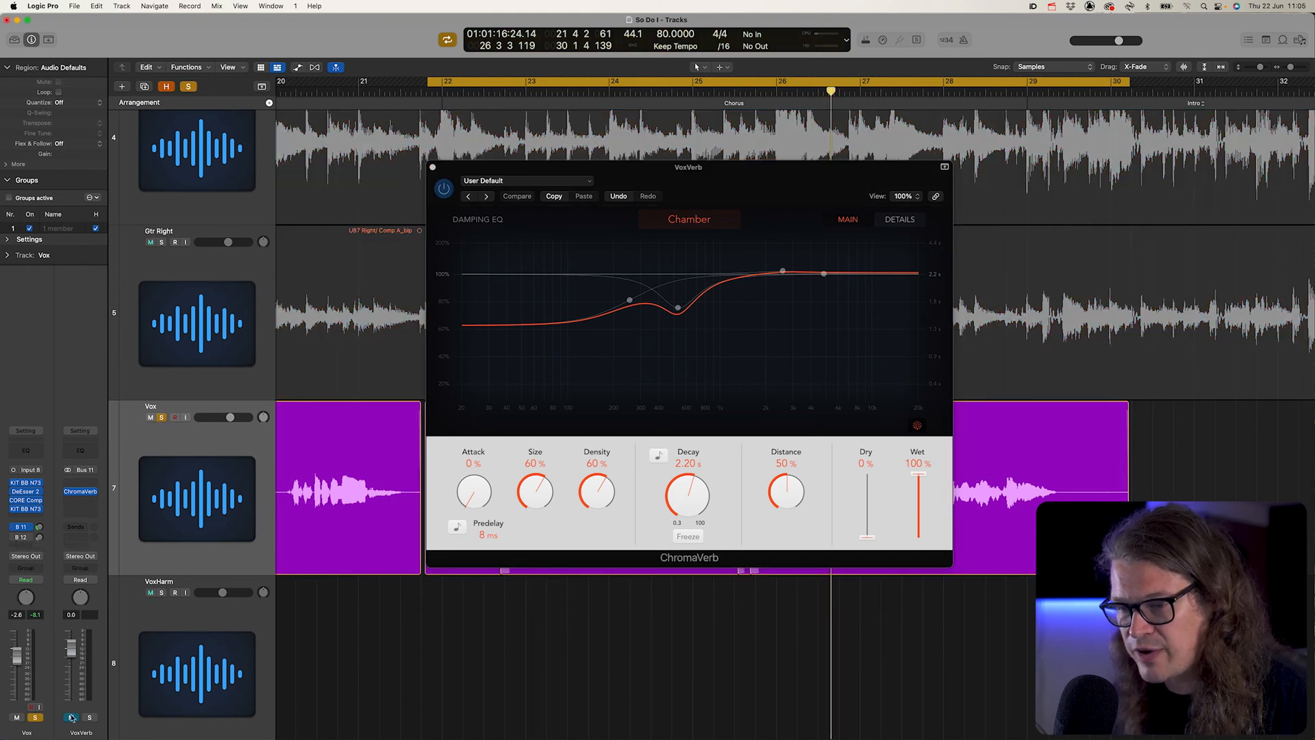
key("space")
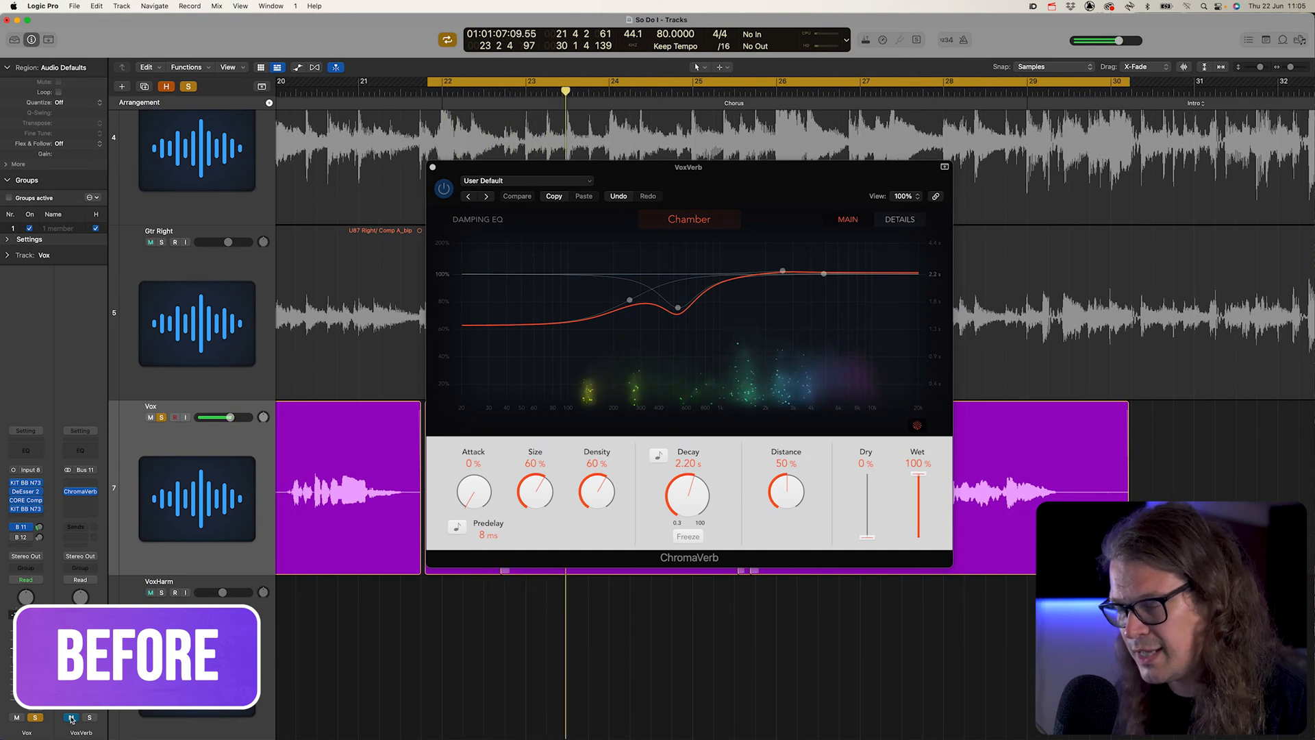
left_click(71, 717)
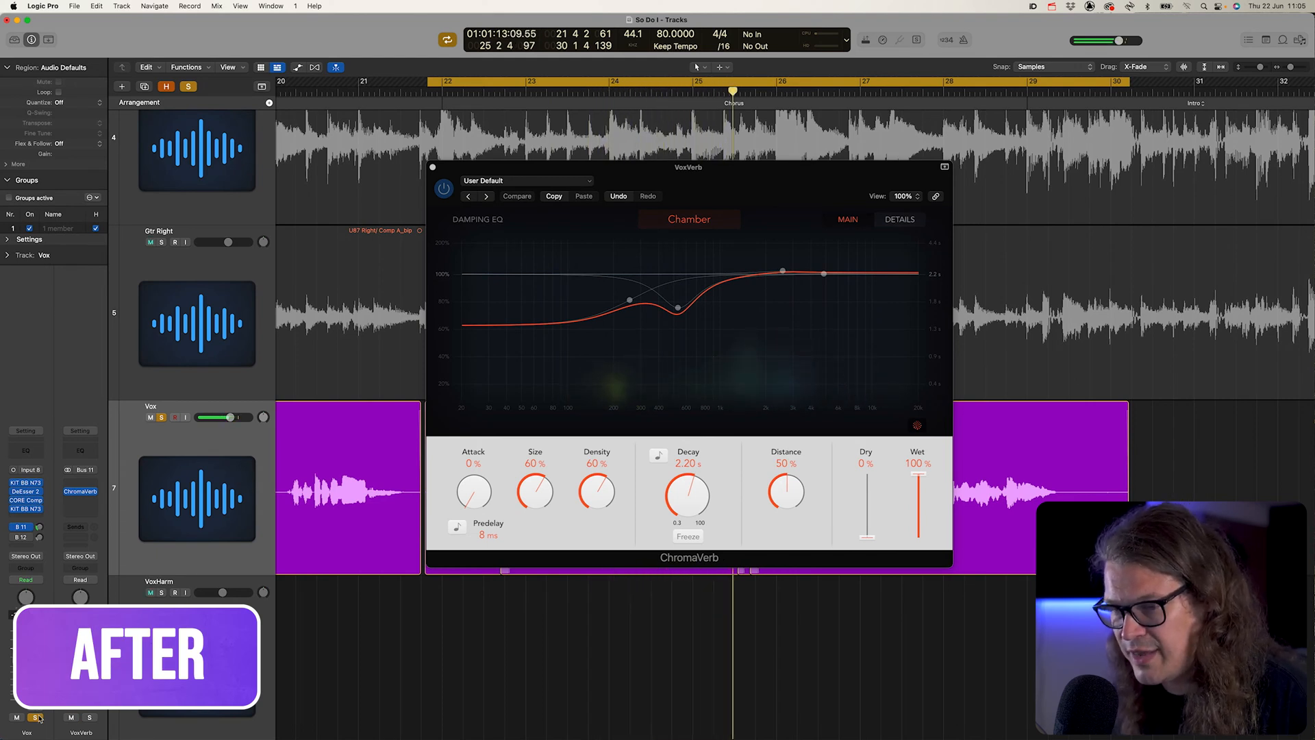
- Unsolo the Vox track and compare the full mix with the VoxVerb channel muted and unmuted
key("s")
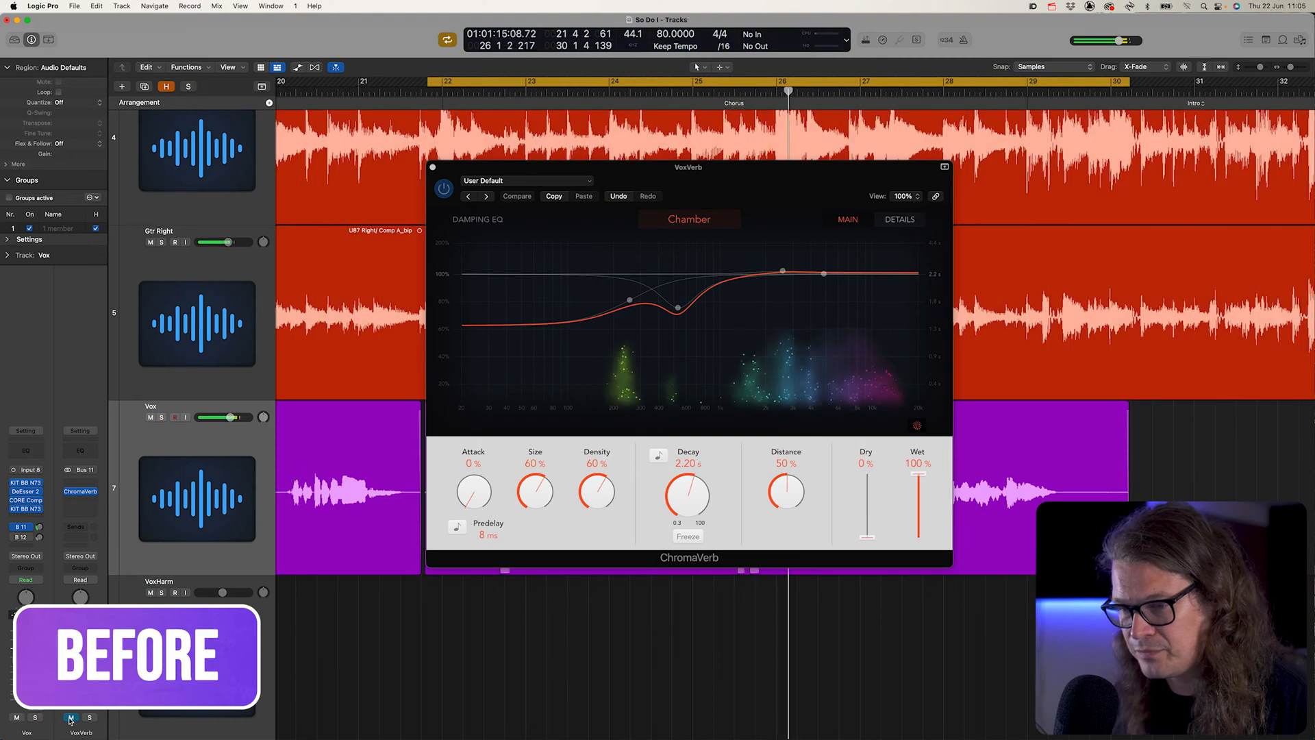
left_click(71, 717)
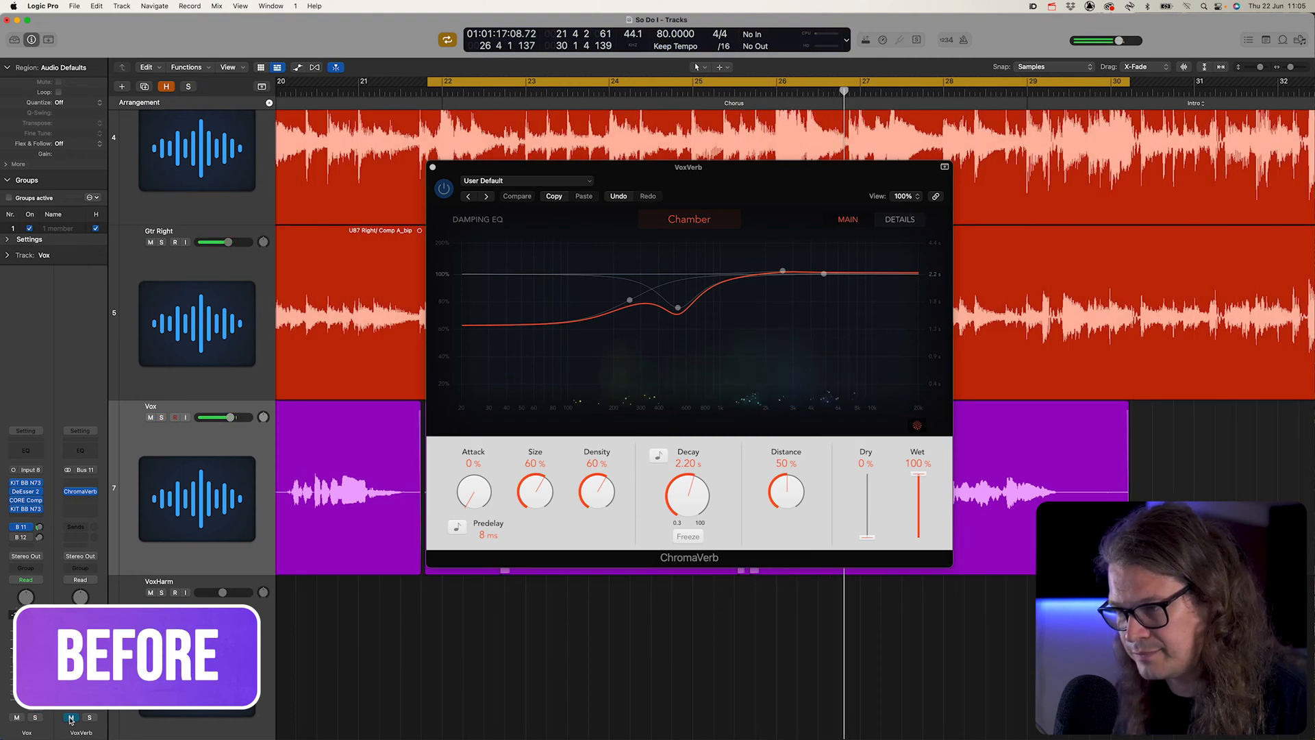
left_click(72, 717)
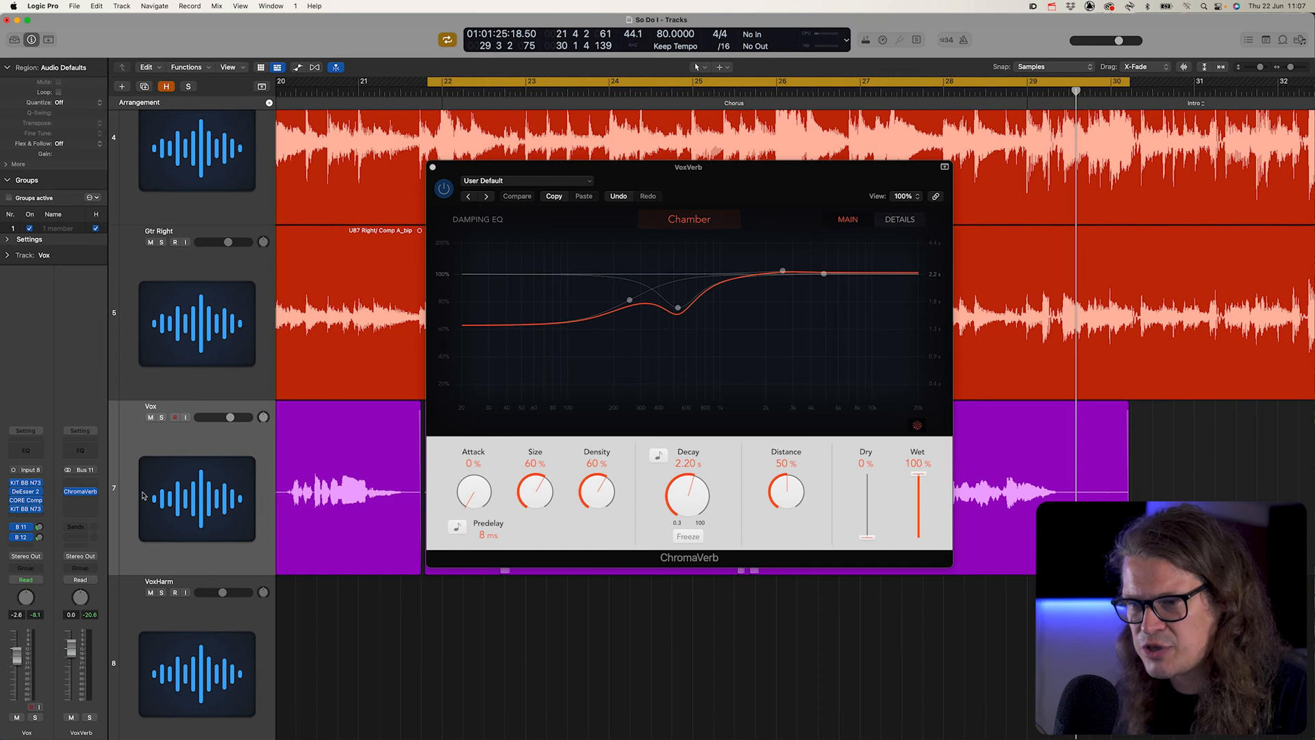
- Solo the Vox track and compare the vocal with its Bus 12 delay send off and on
left_click(162, 417)
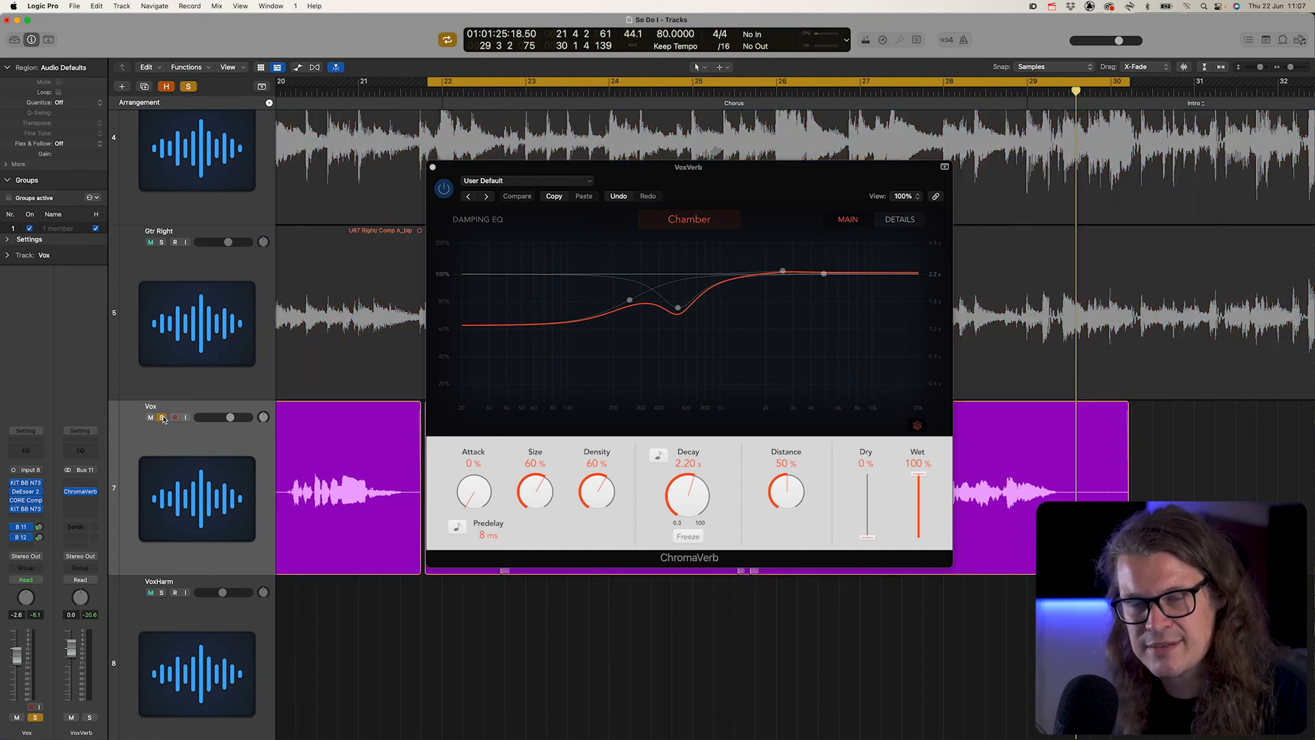
key("space")
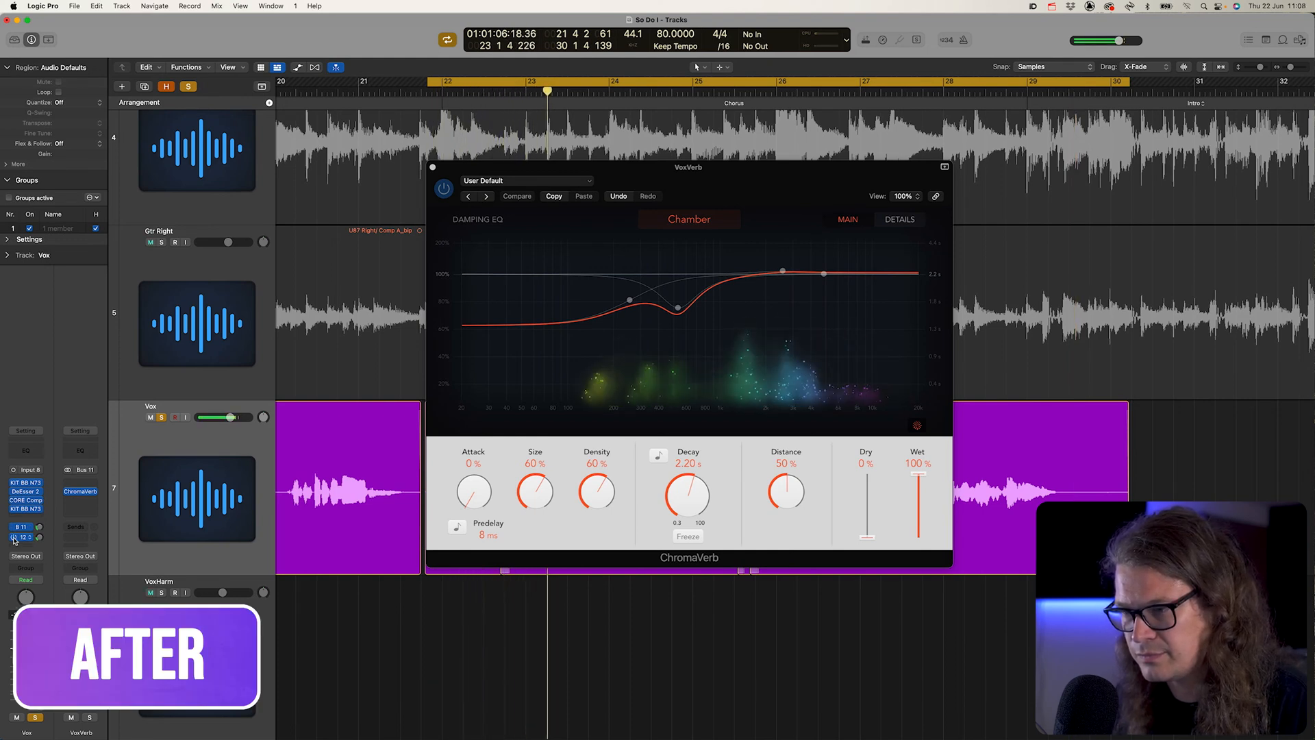
left_click(15, 539)
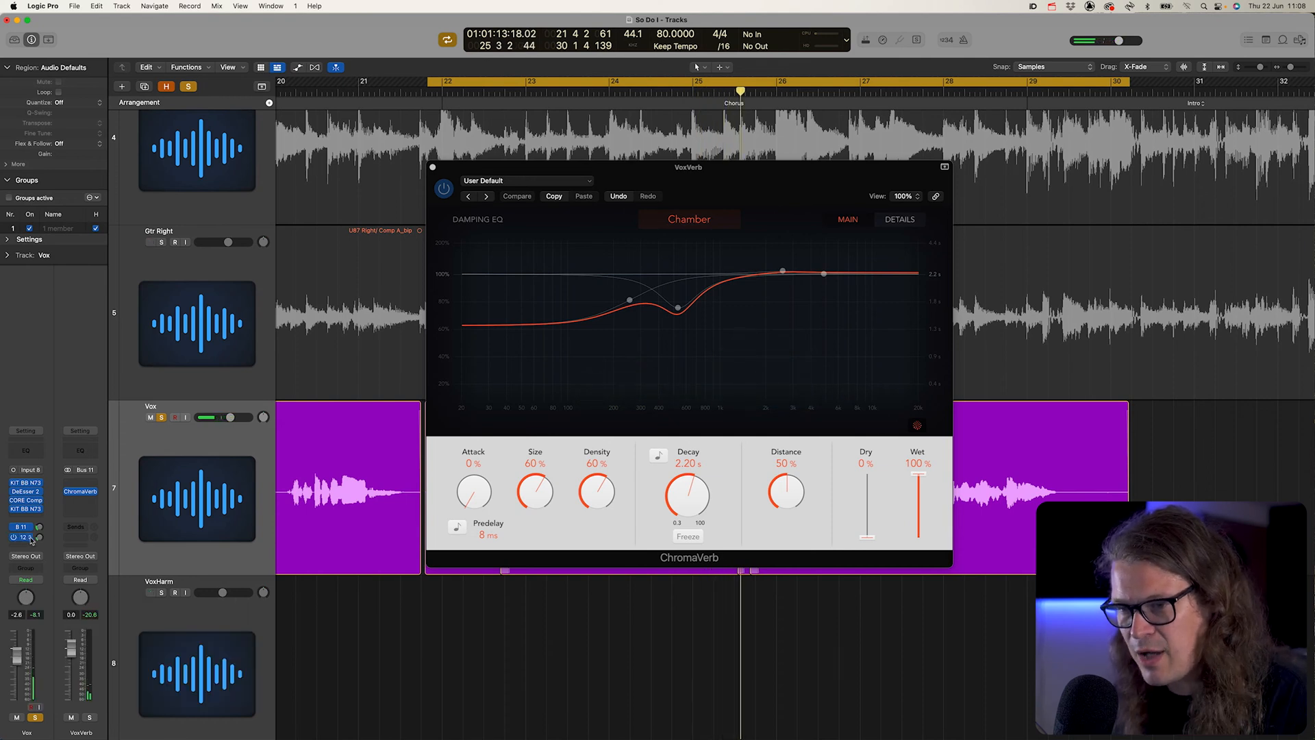
- Adjust the Vox track's Bus 12 send level to VoxDelay while auditioning, and take the track out of solo
left_click(26, 538)
left_click(48, 538)
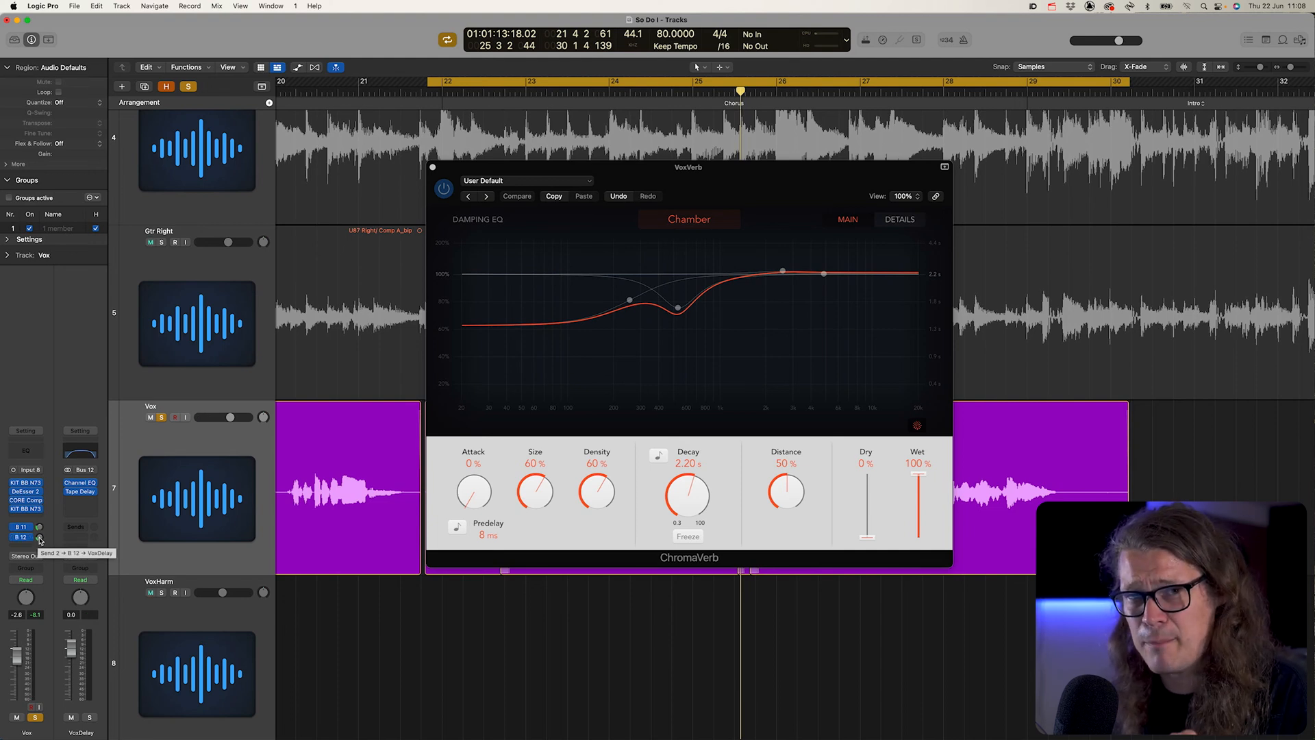
left_click_drag(39, 538, 39, 543)
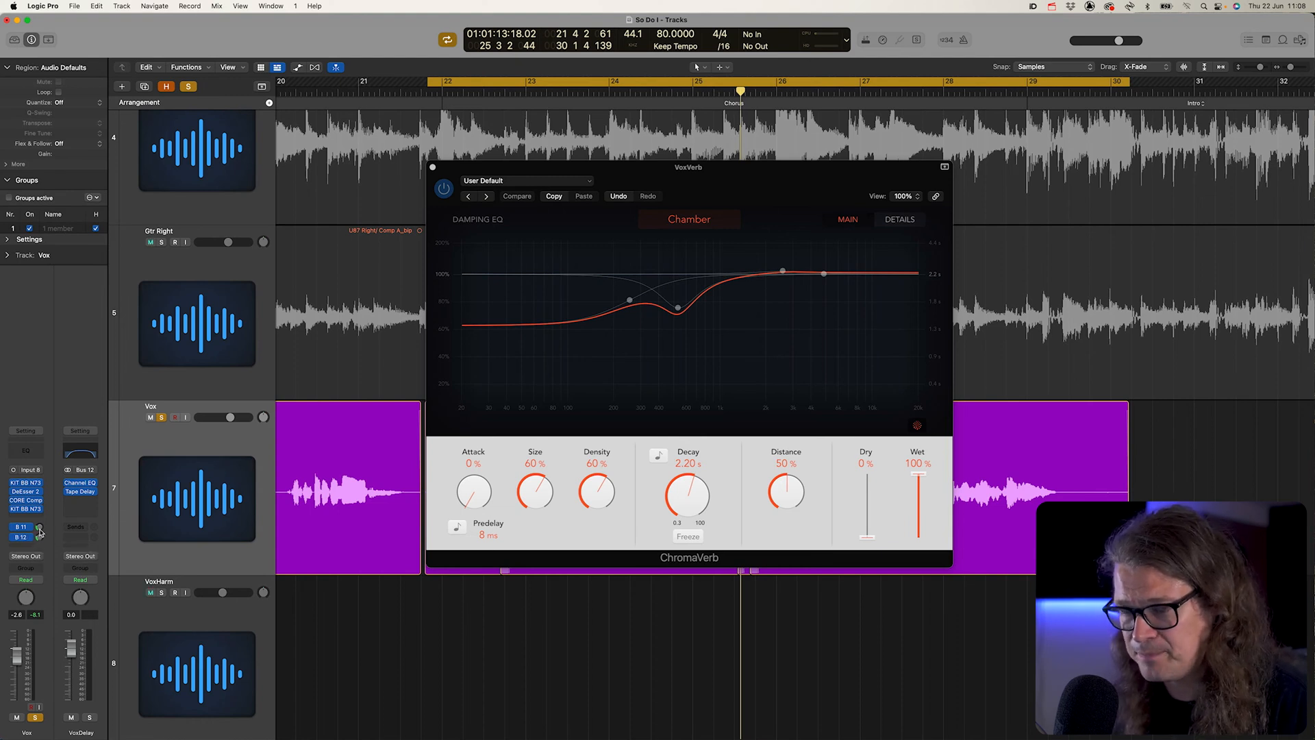
key("space")
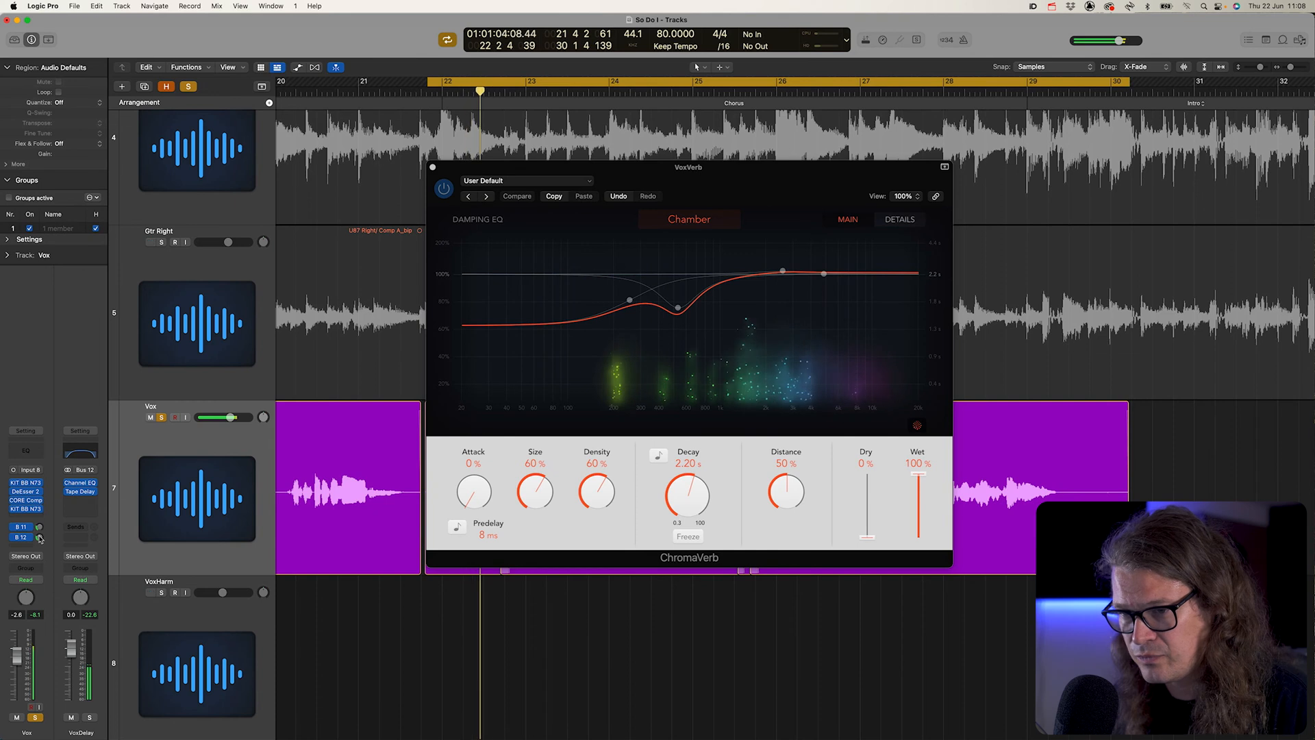
key("space")
left_click(39, 538)
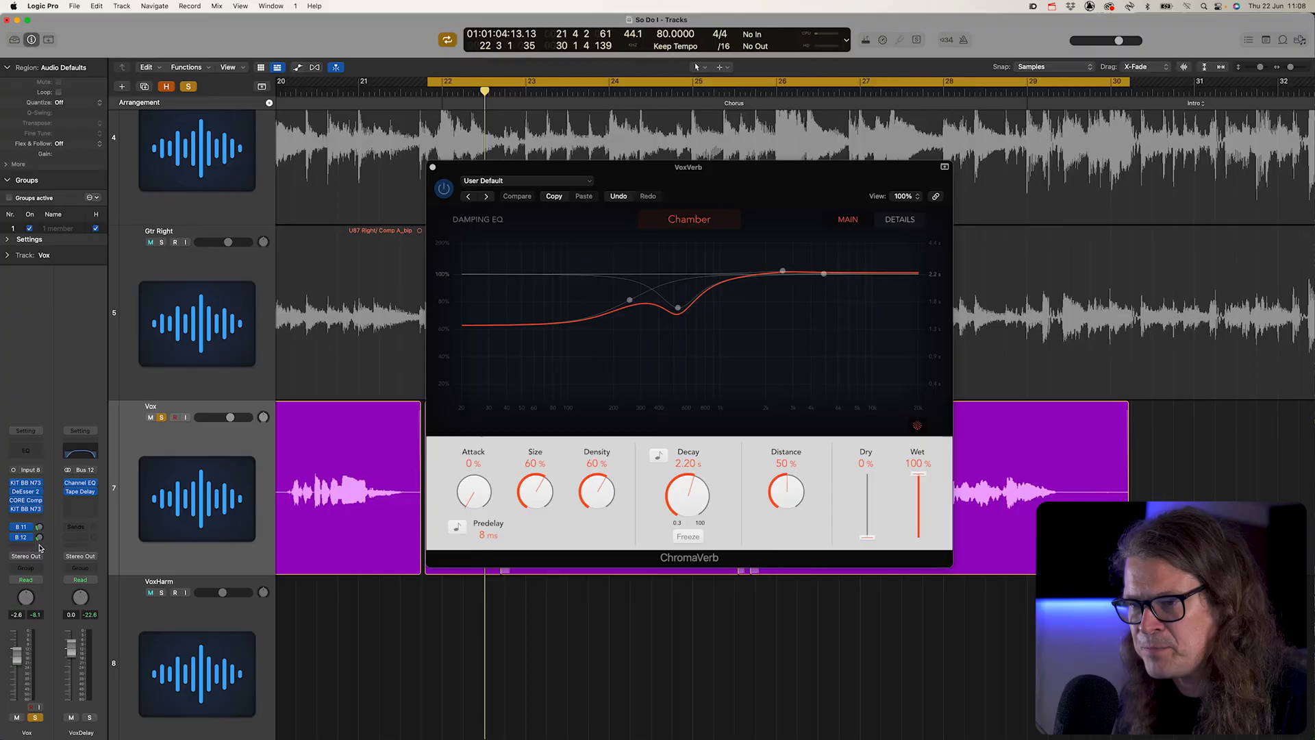
left_click(160, 418)
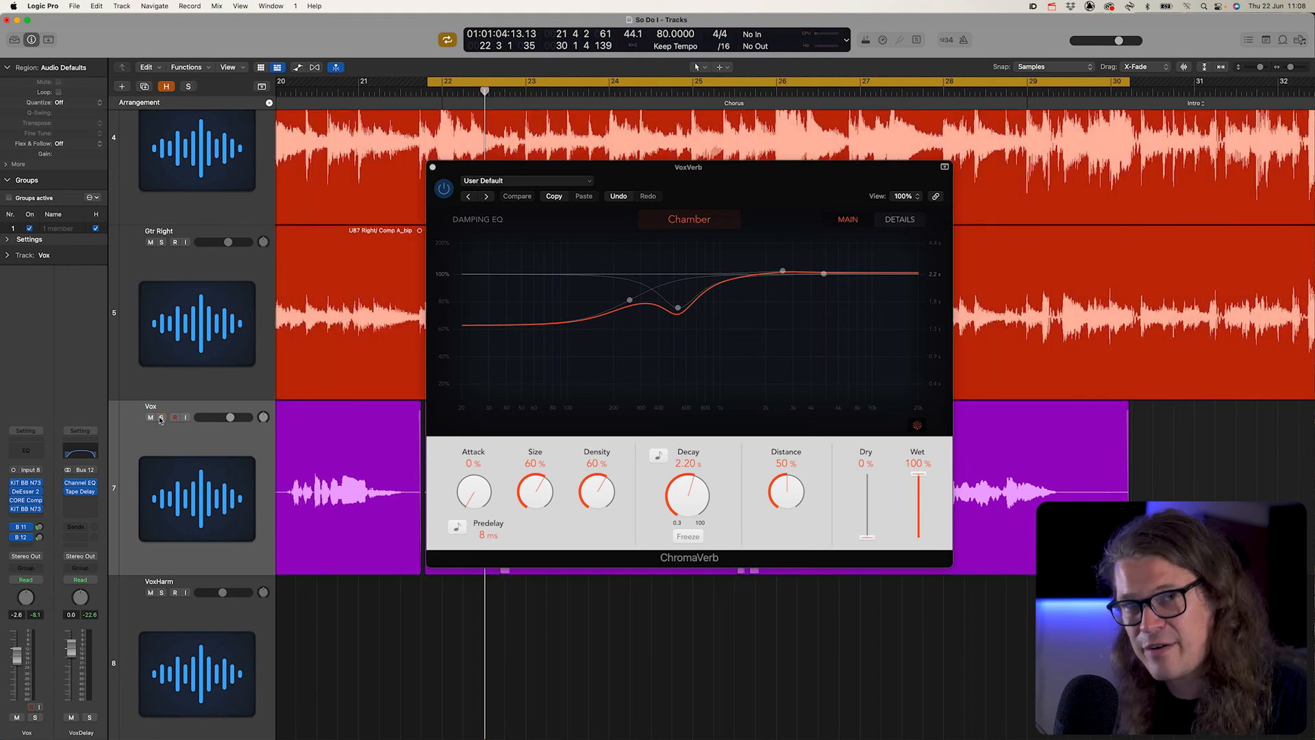